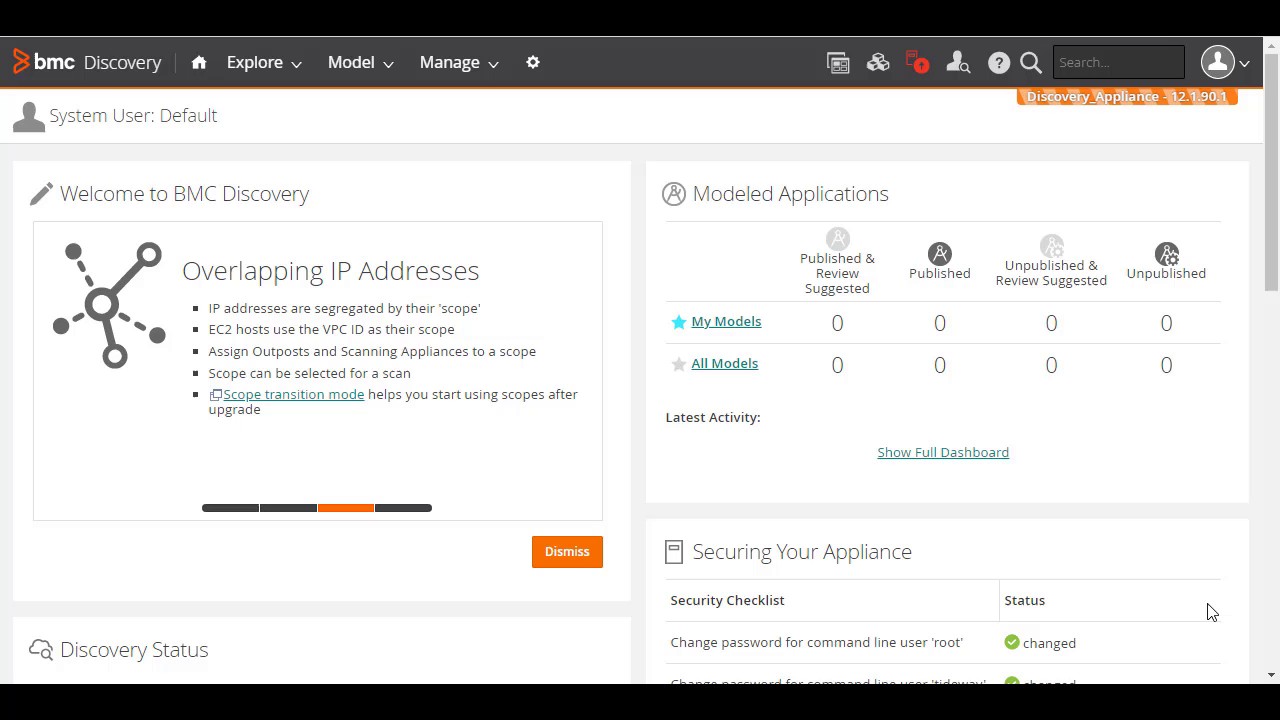
- From the CMDB Sync admin settings, start a new Add CMDB Connection form
{"action": "left_click", "coordinate": [532, 64]}
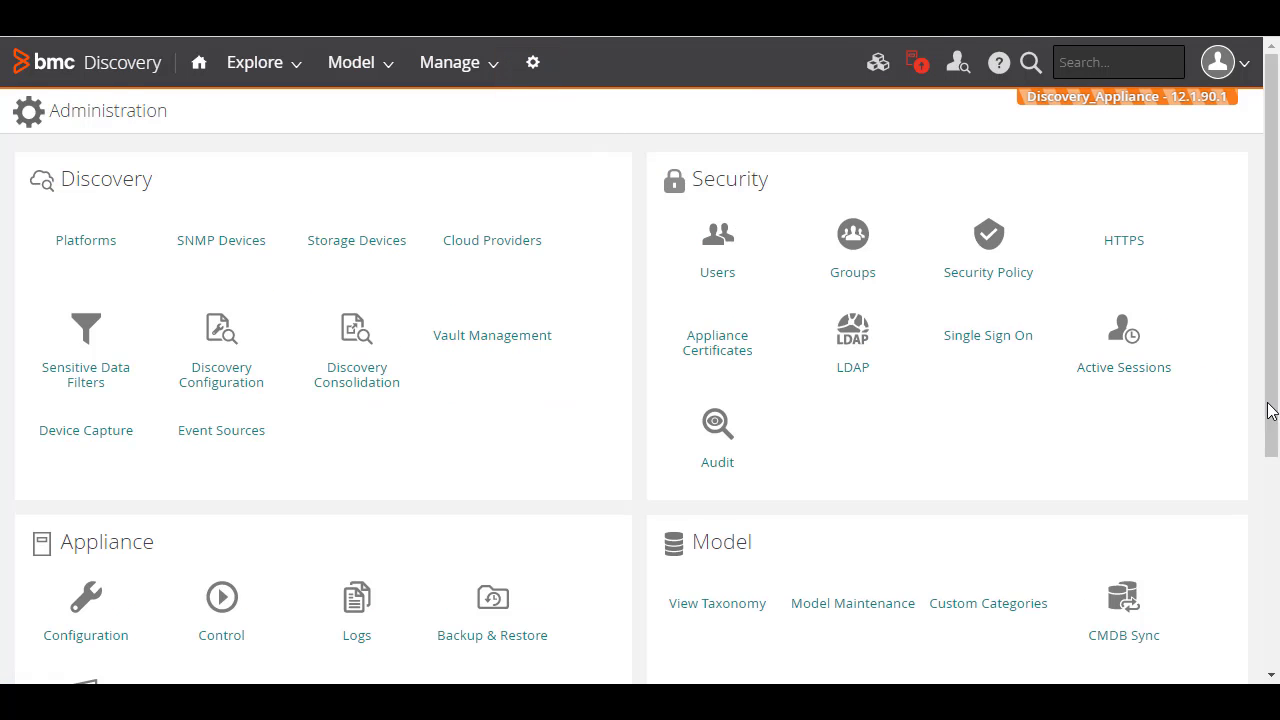
{"action": "left_click", "coordinate": [1124, 620]}
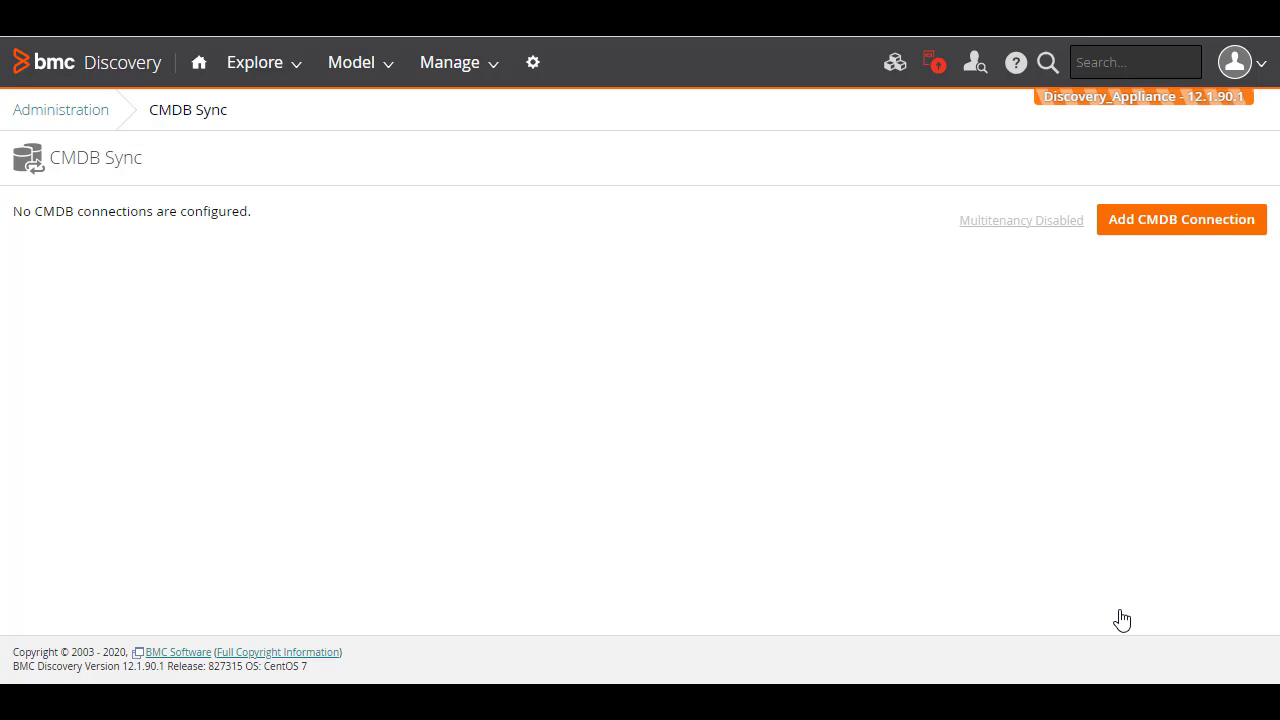
{"action": "left_click", "coordinate": [1170, 226]}
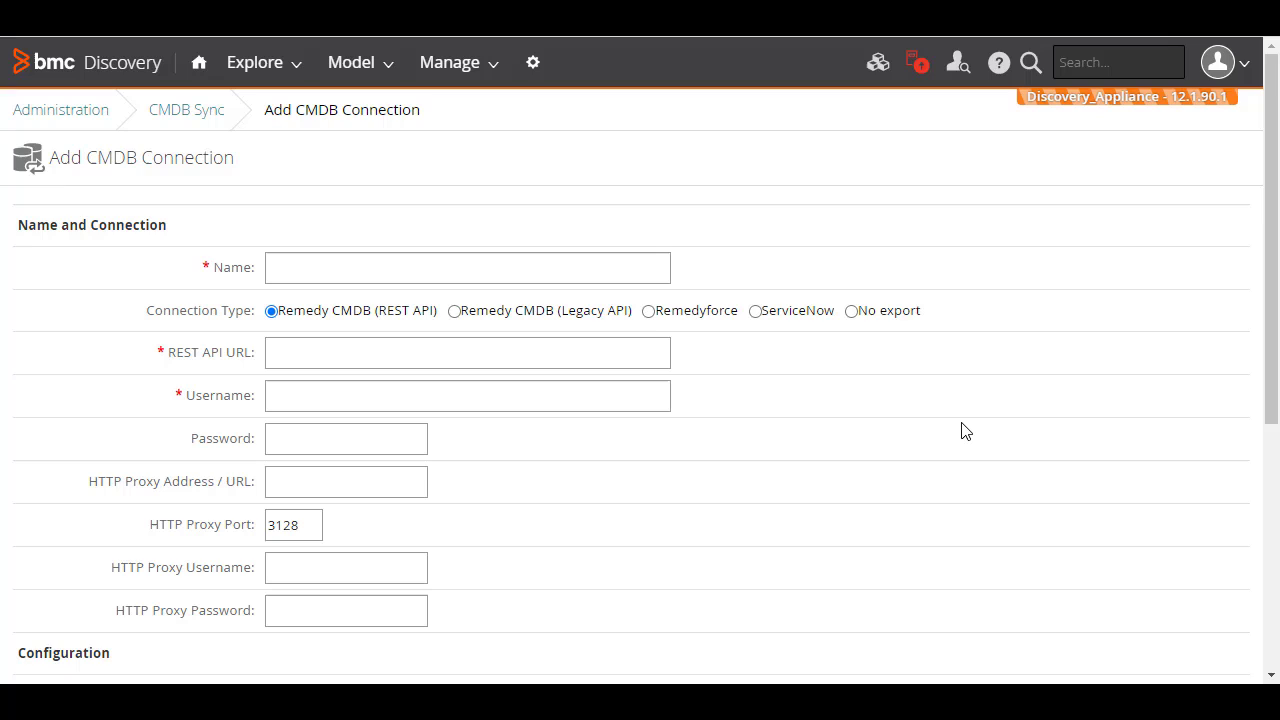
- Name the connection 'CMDB Main' and paste in its REST API URL
{"action": "left_click", "coordinate": [642, 266]}
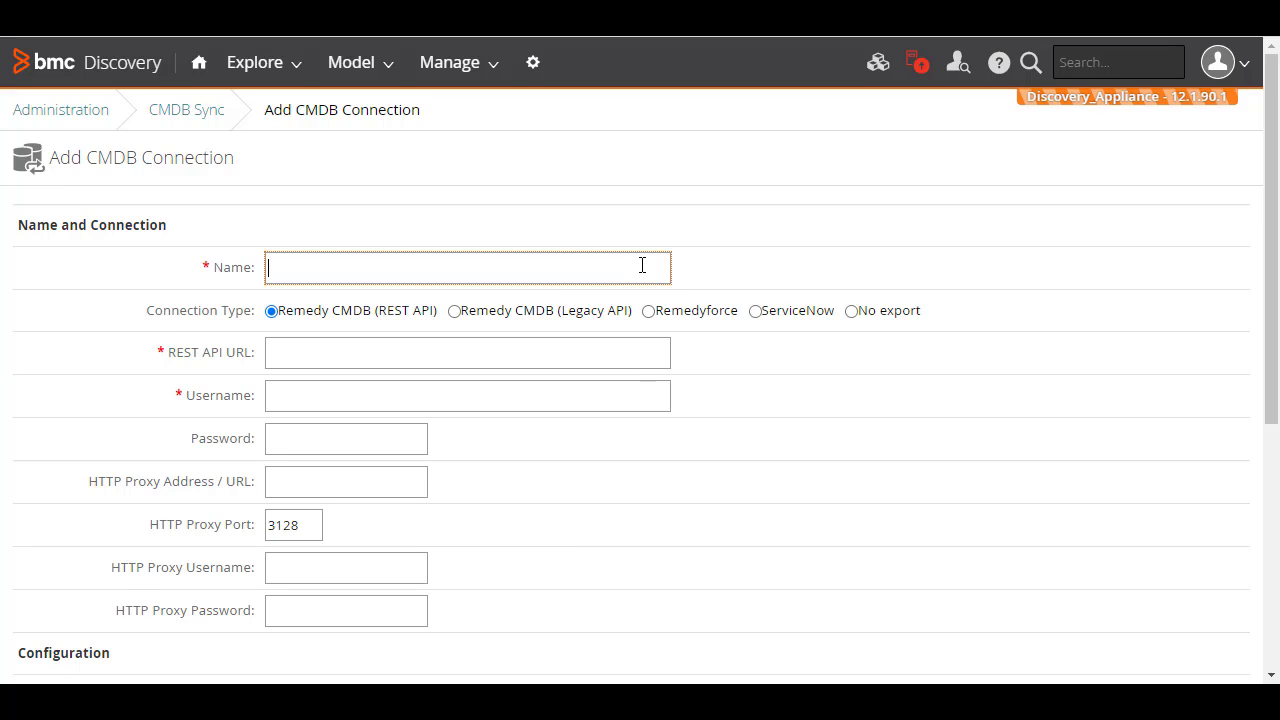
{"action": "type", "text": "CMDB Main"}
{"action": "left_click", "coordinate": [963, 435]}
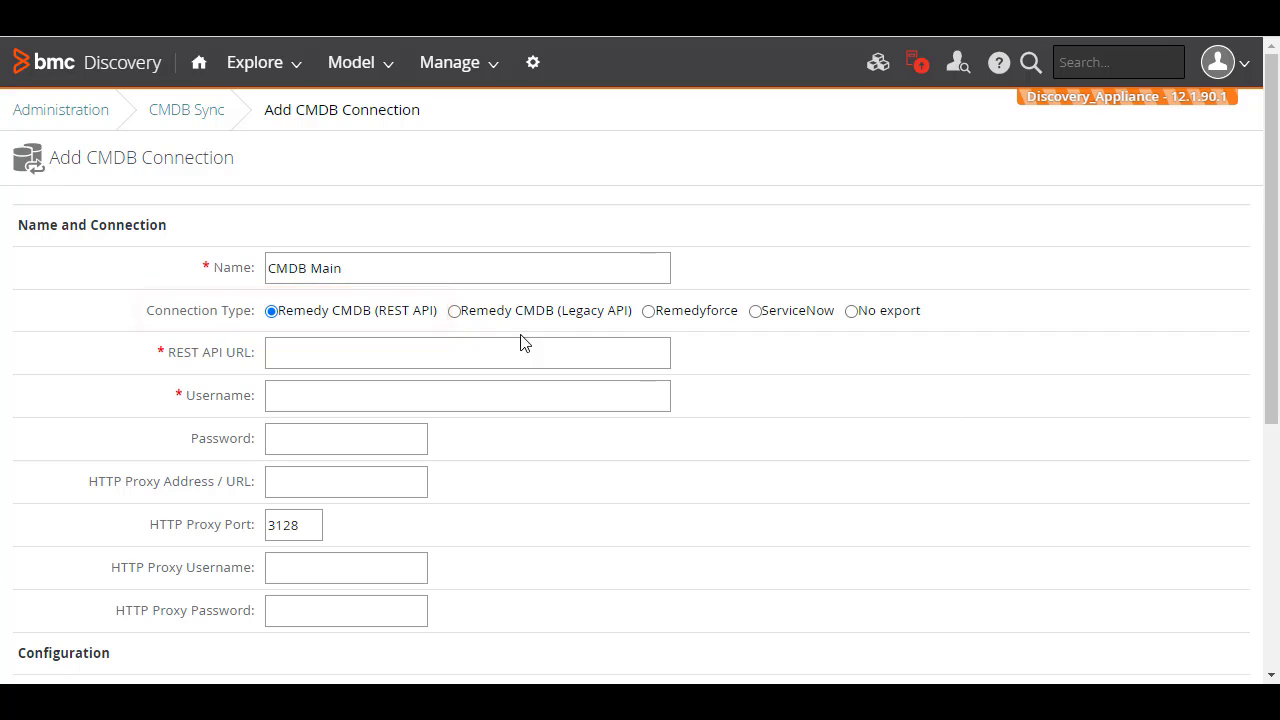
{"action": "left_click", "coordinate": [489, 348]}
{"action": "key", "text": "ctrl+v"}
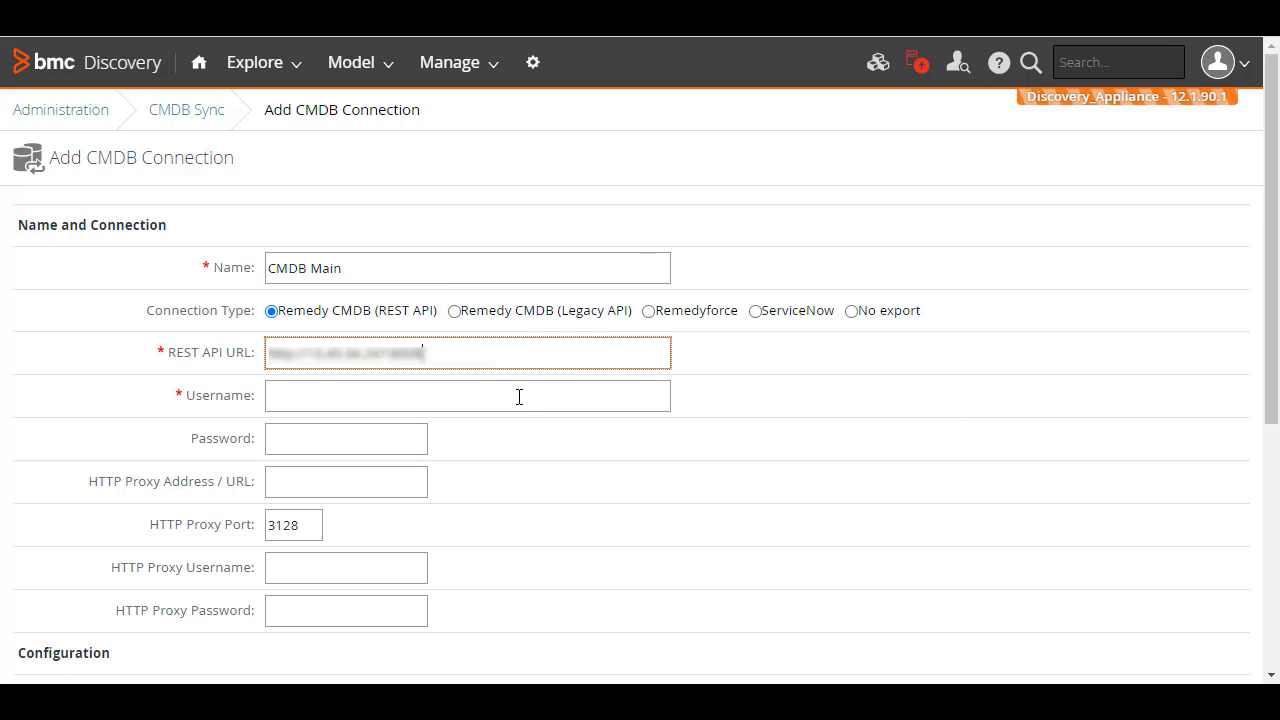
- Enter the CMDB username and password, and enable Continuous Sync
{"action": "left_click", "coordinate": [518, 397]}
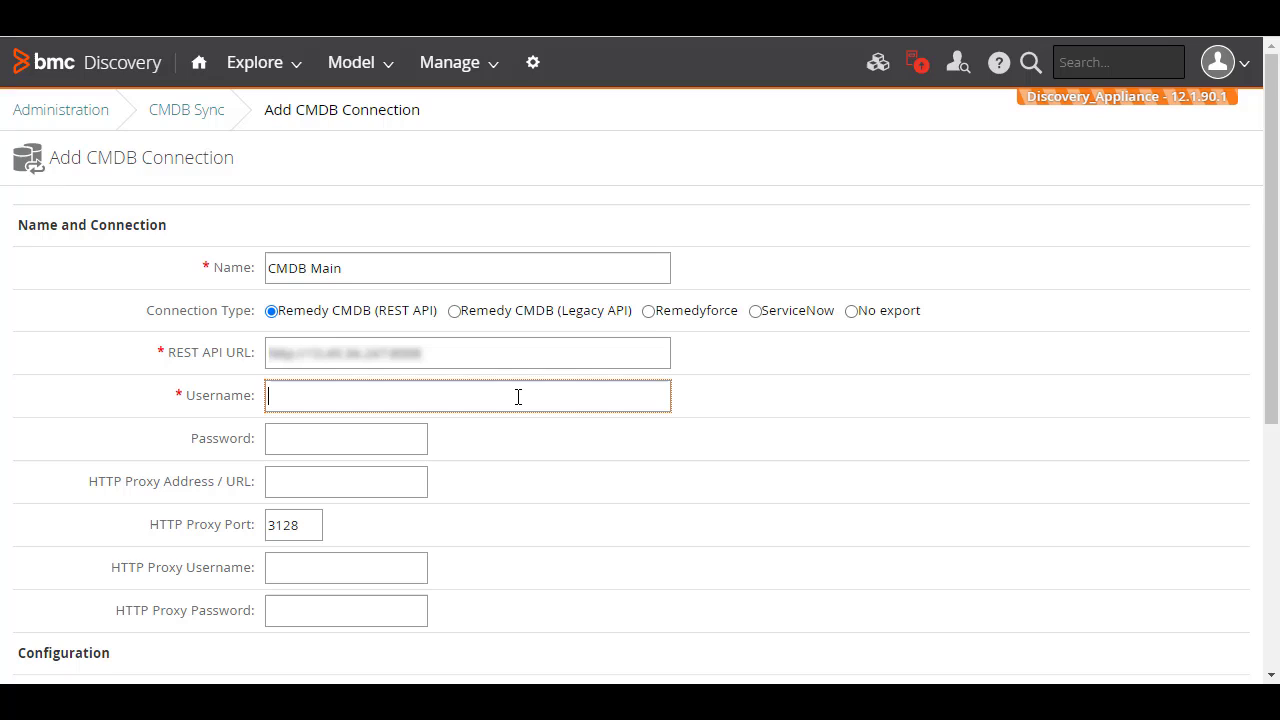
{"action": "type", "text": "Demo"}
{"action": "key", "text": "Tab"}
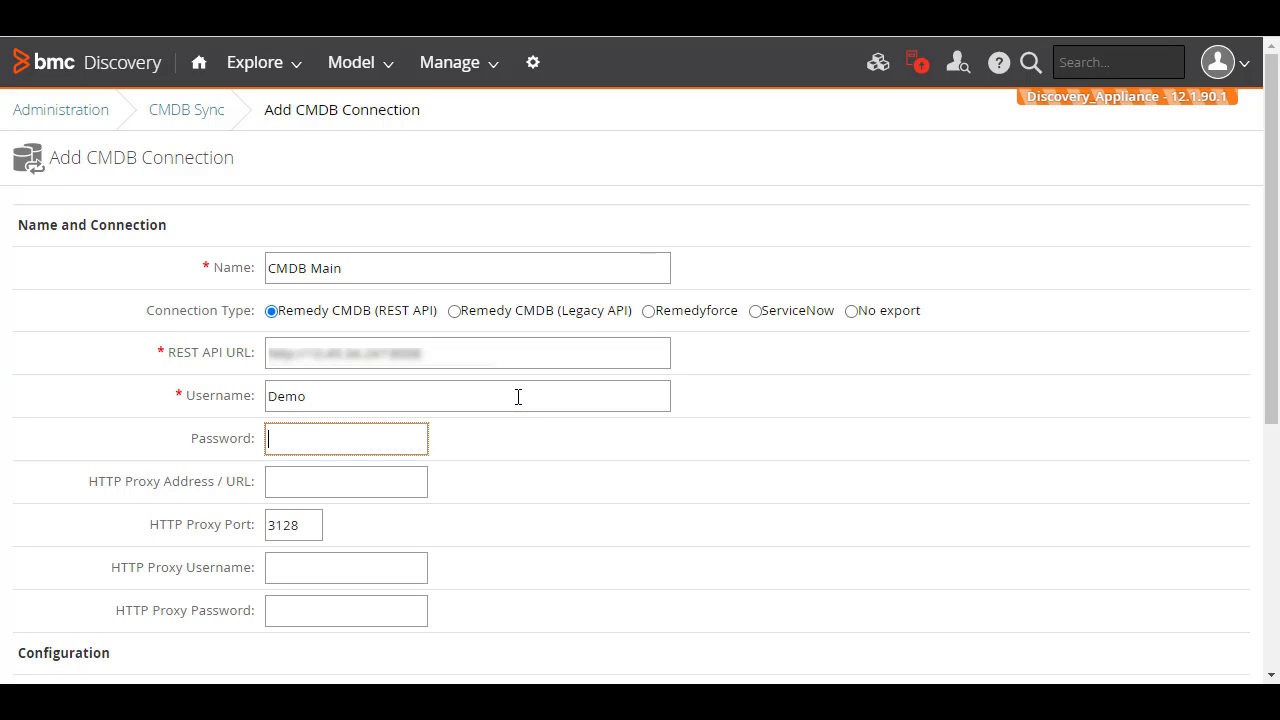
{"action": "type", "text": "Demo"}
{"action": "left_click", "coordinate": [643, 554]}
{"action": "scroll", "coordinate": [643, 555], "scroll_direction": "down", "scroll_amount": 2}
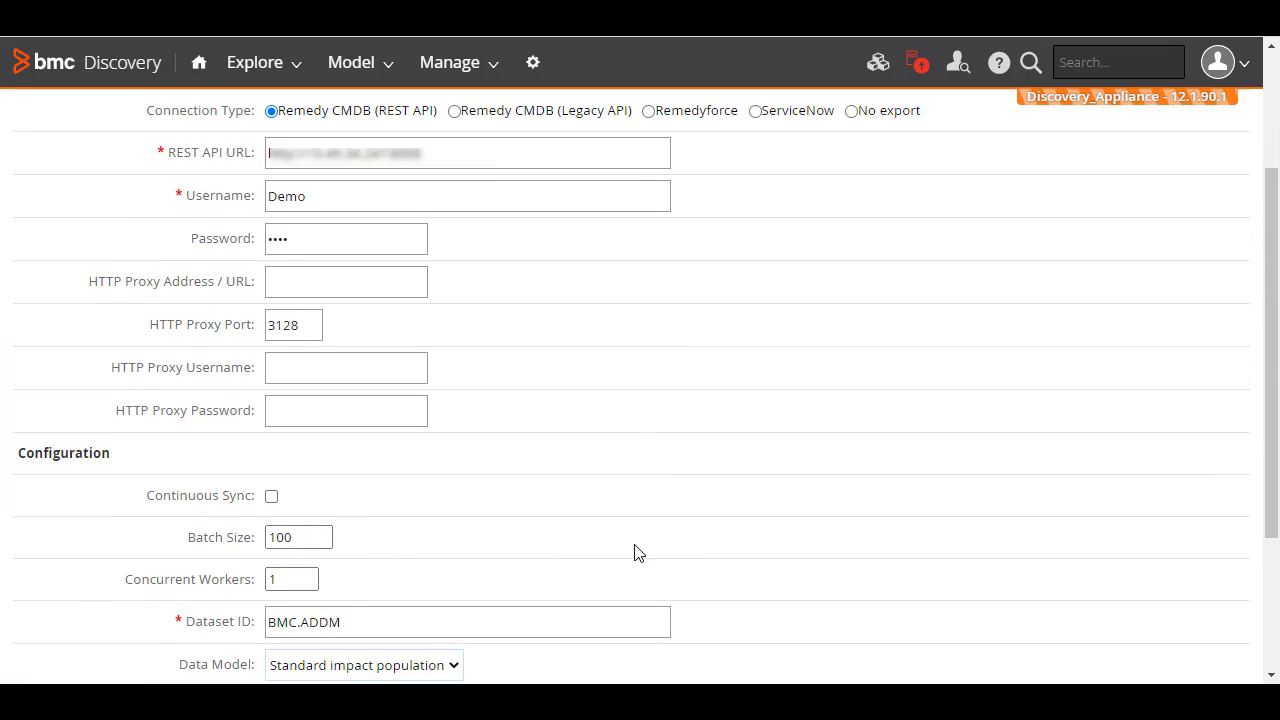
{"action": "left_click", "coordinate": [271, 496]}
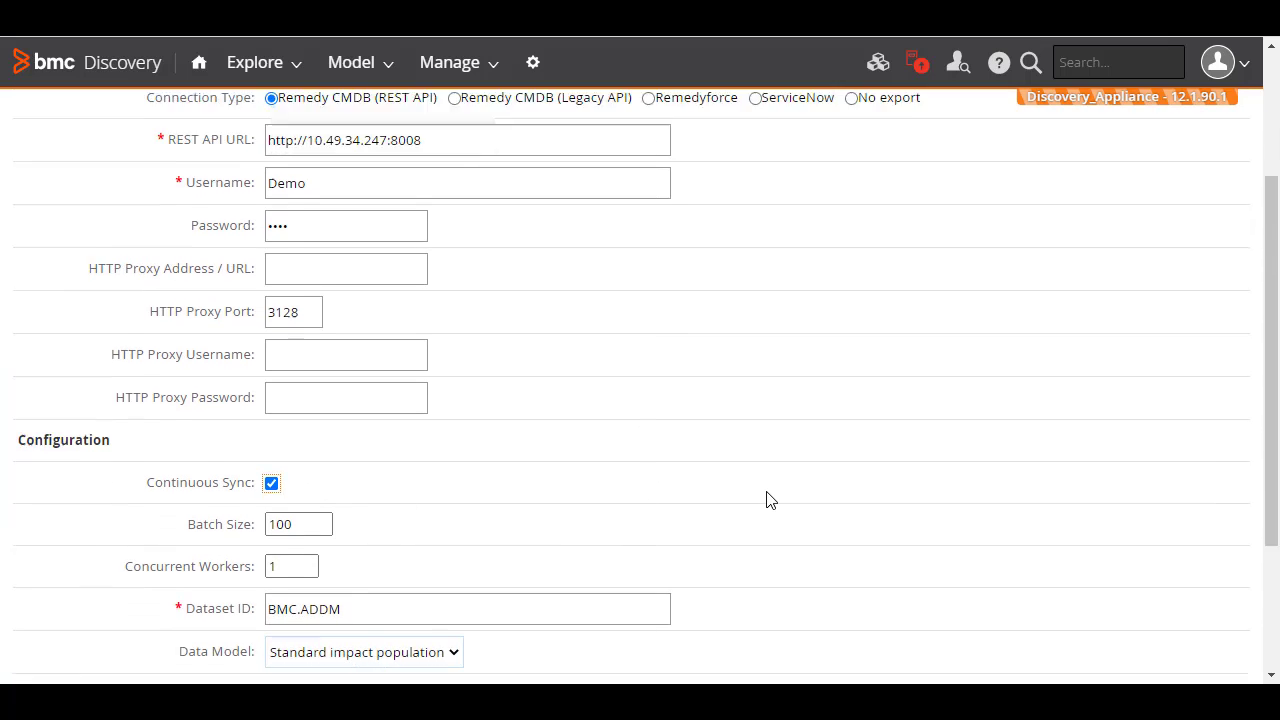
{"action": "scroll", "coordinate": [770, 500], "scroll_direction": "down", "scroll_amount": 2}
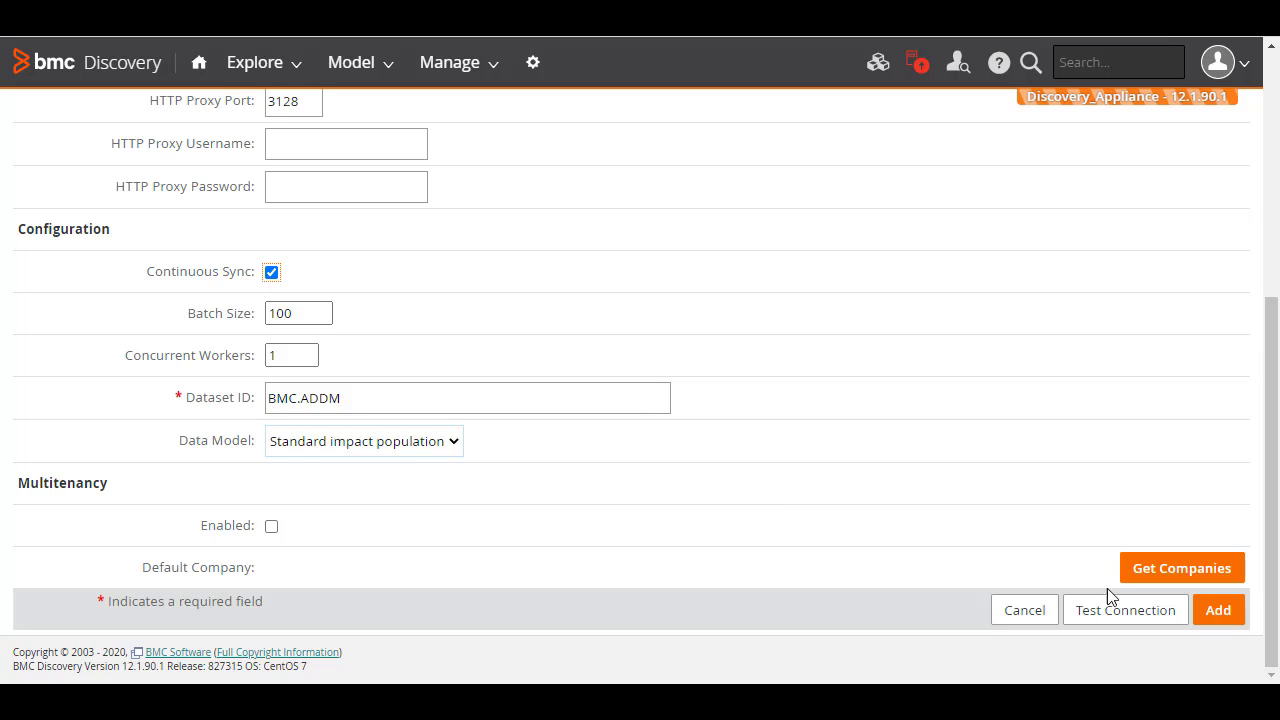
- Test the CMDB Main connection successfully and add it to the CMDB Sync list
{"action": "left_click", "coordinate": [1113, 613]}
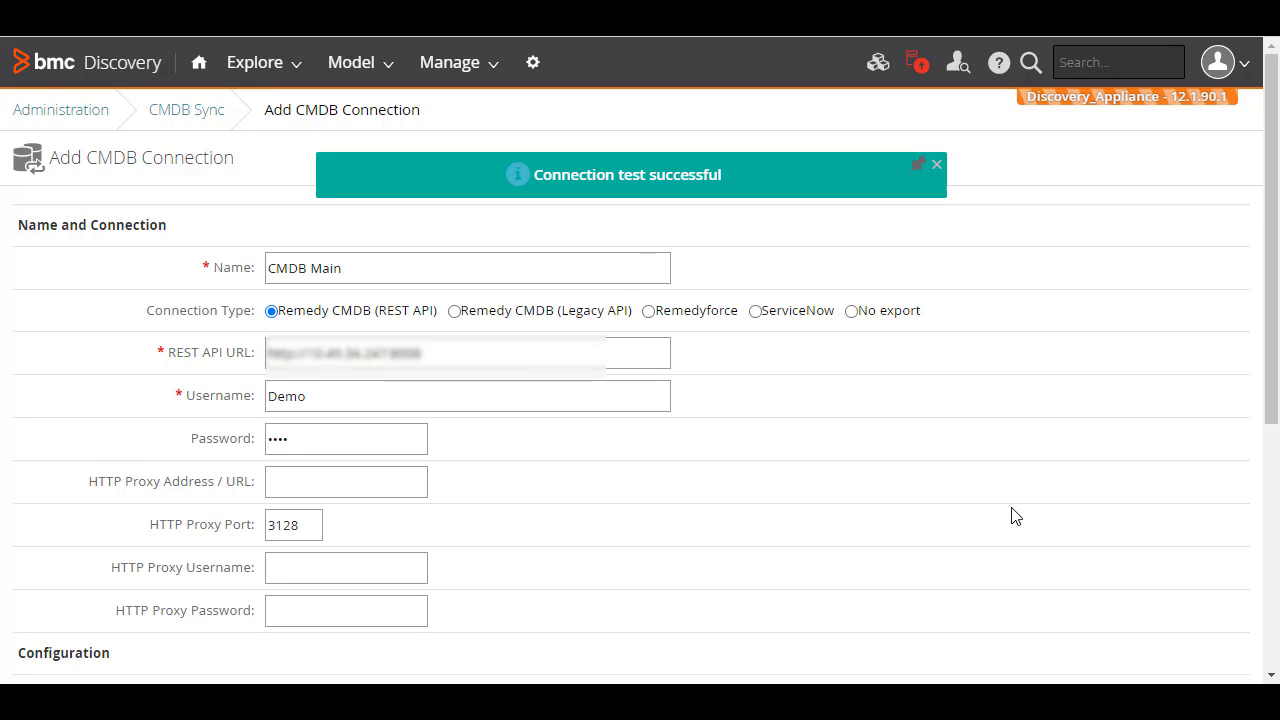
{"action": "scroll", "coordinate": [1015, 516], "scroll_direction": "down", "scroll_amount": 3}
{"action": "scroll", "coordinate": [1015, 516], "scroll_direction": "down", "scroll_amount": 1}
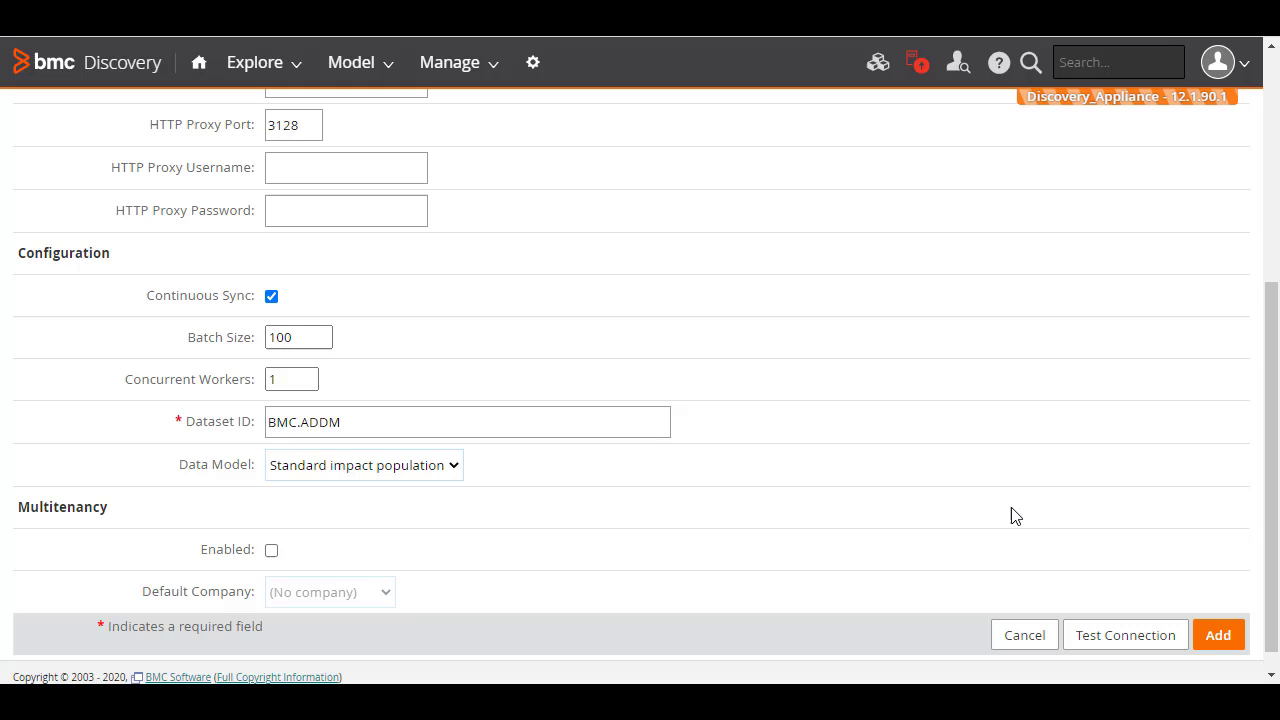
{"action": "left_click", "coordinate": [1212, 638]}
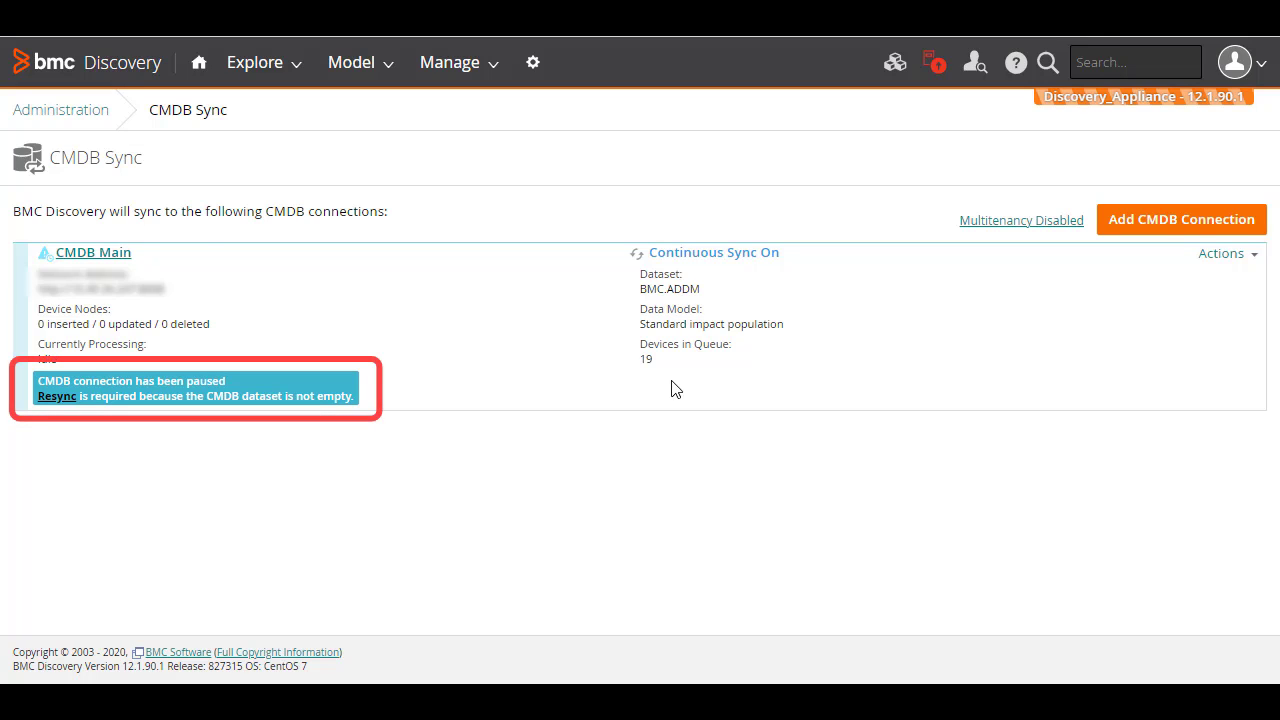
- Show CMDB Main's Resync options with the prepare and commit phase details expanded
{"action": "left_click", "coordinate": [110, 256]}
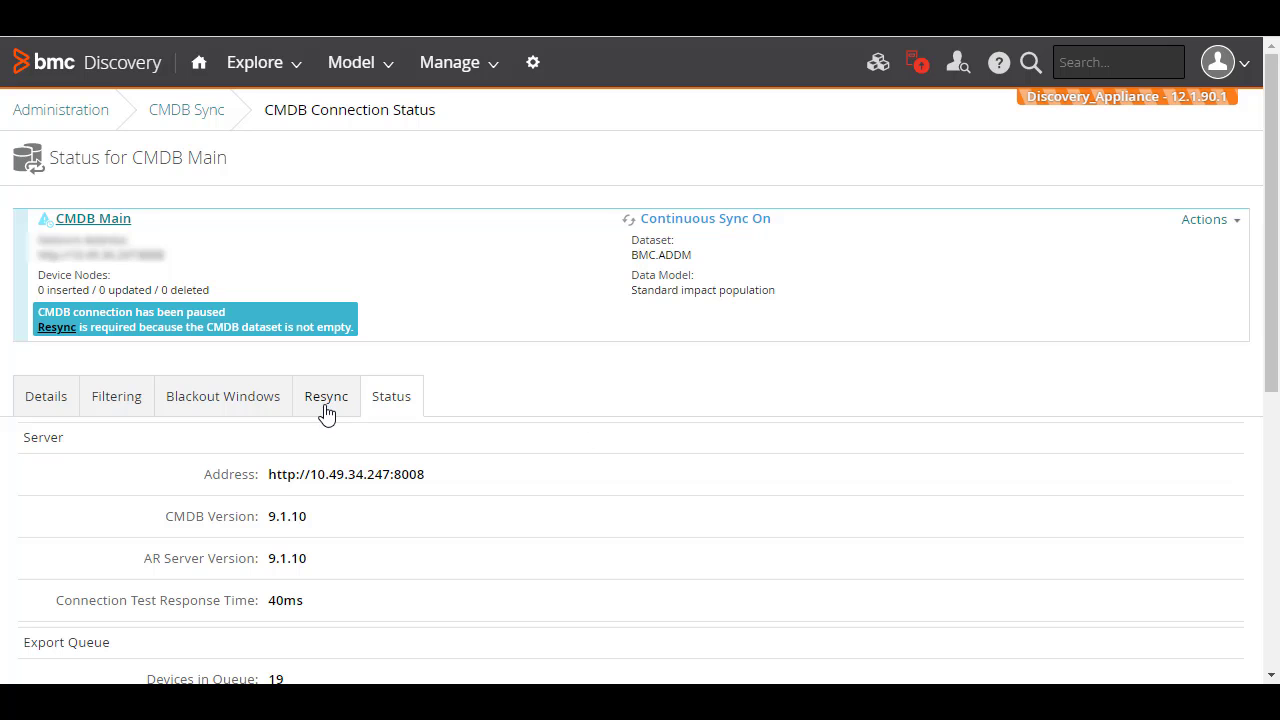
{"action": "left_click", "coordinate": [324, 404]}
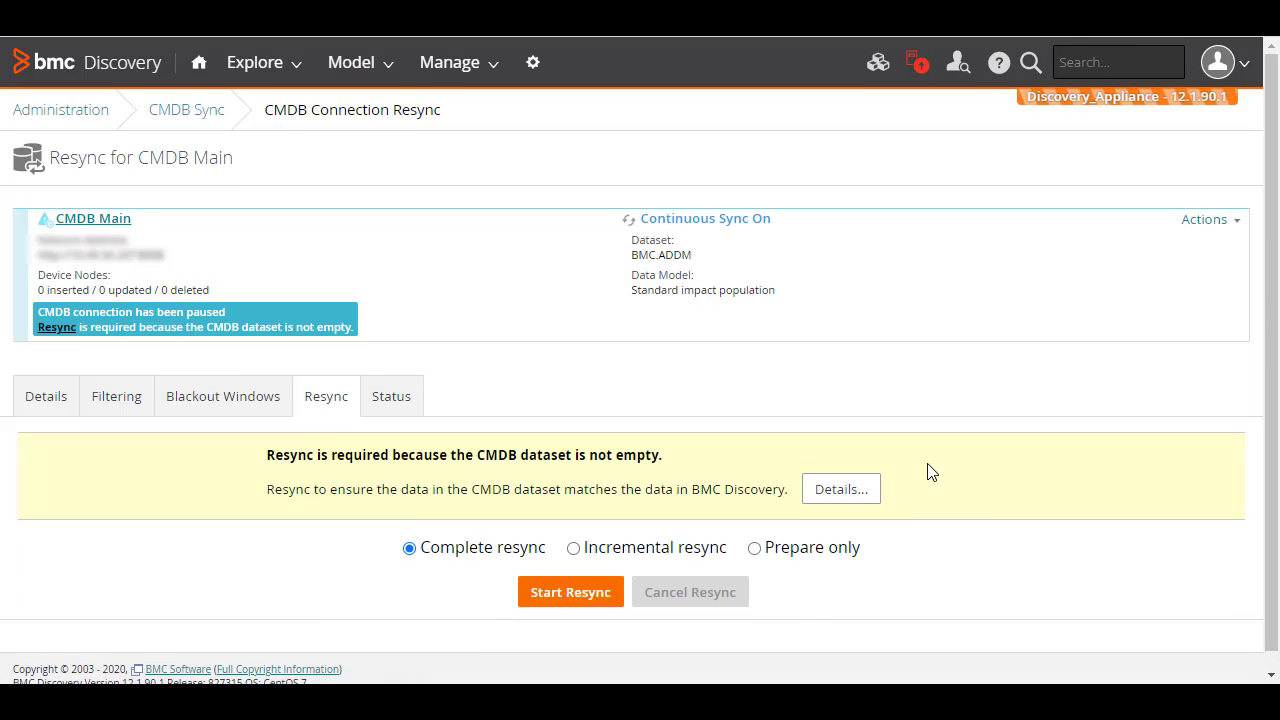
{"action": "scroll", "coordinate": [930, 472], "scroll_direction": "down", "scroll_amount": 1}
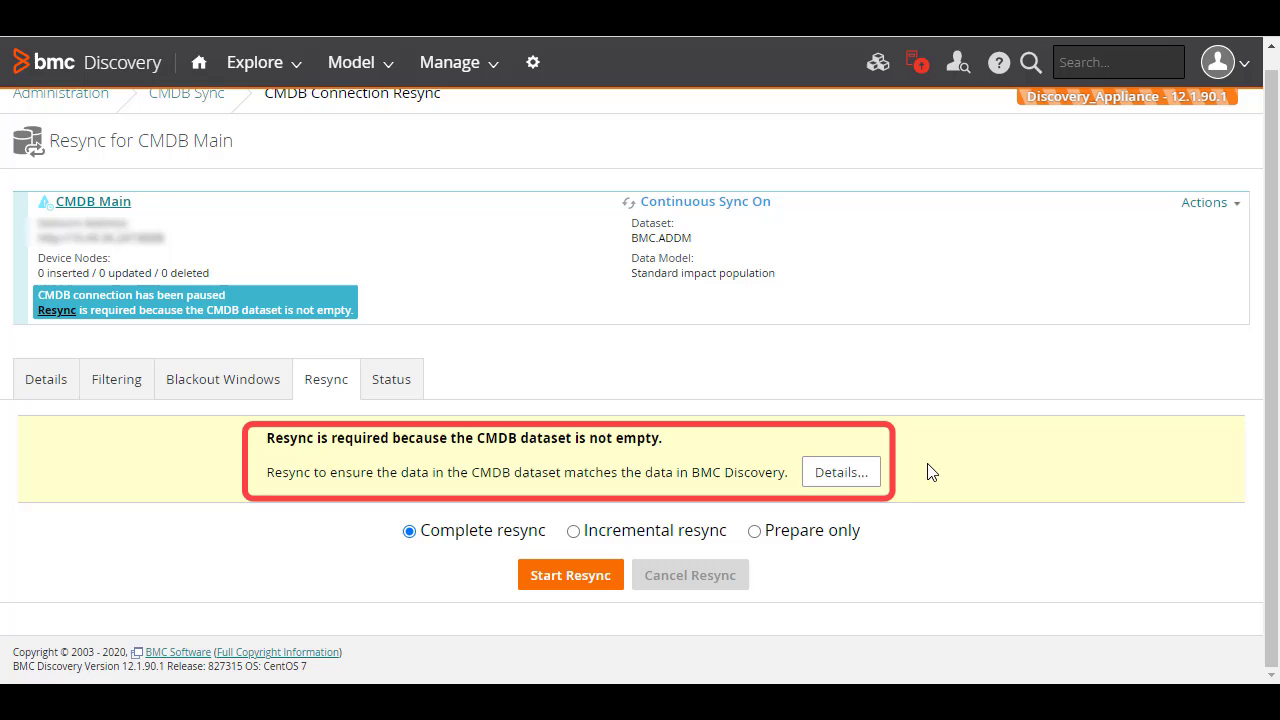
{"action": "left_click", "coordinate": [841, 473]}
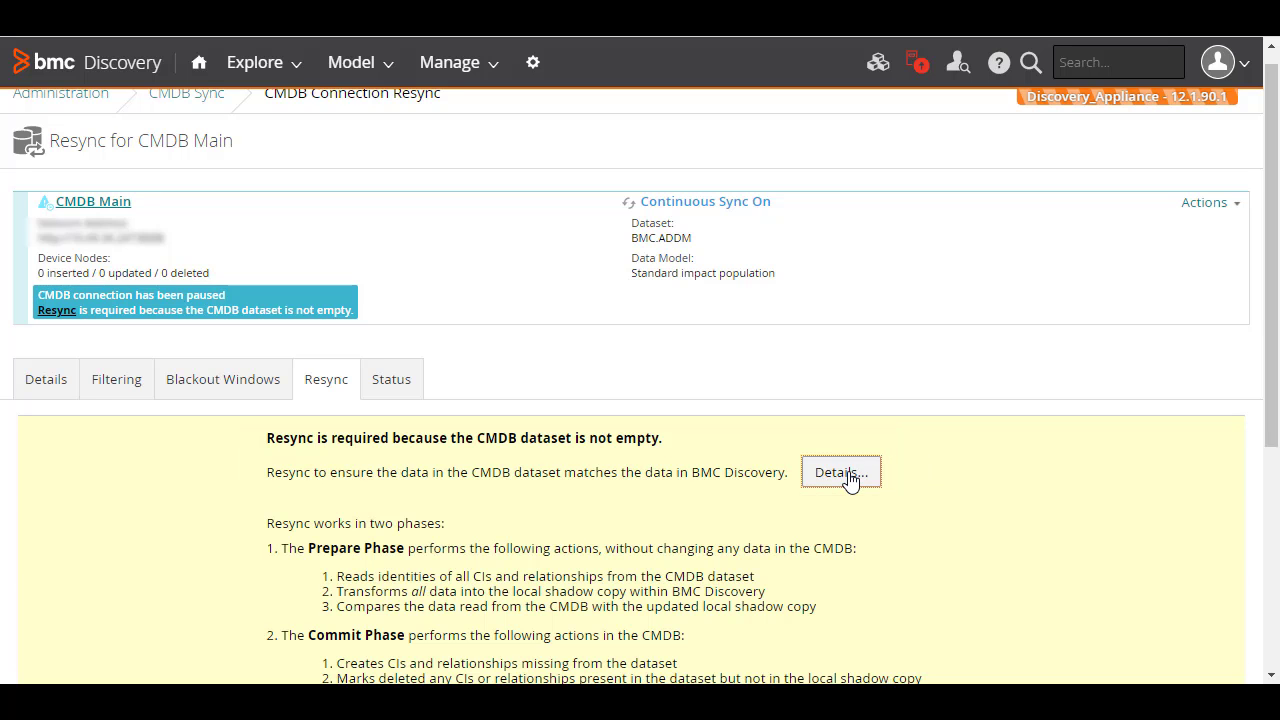
{"action": "scroll", "coordinate": [1057, 480], "scroll_direction": "down", "scroll_amount": 3}
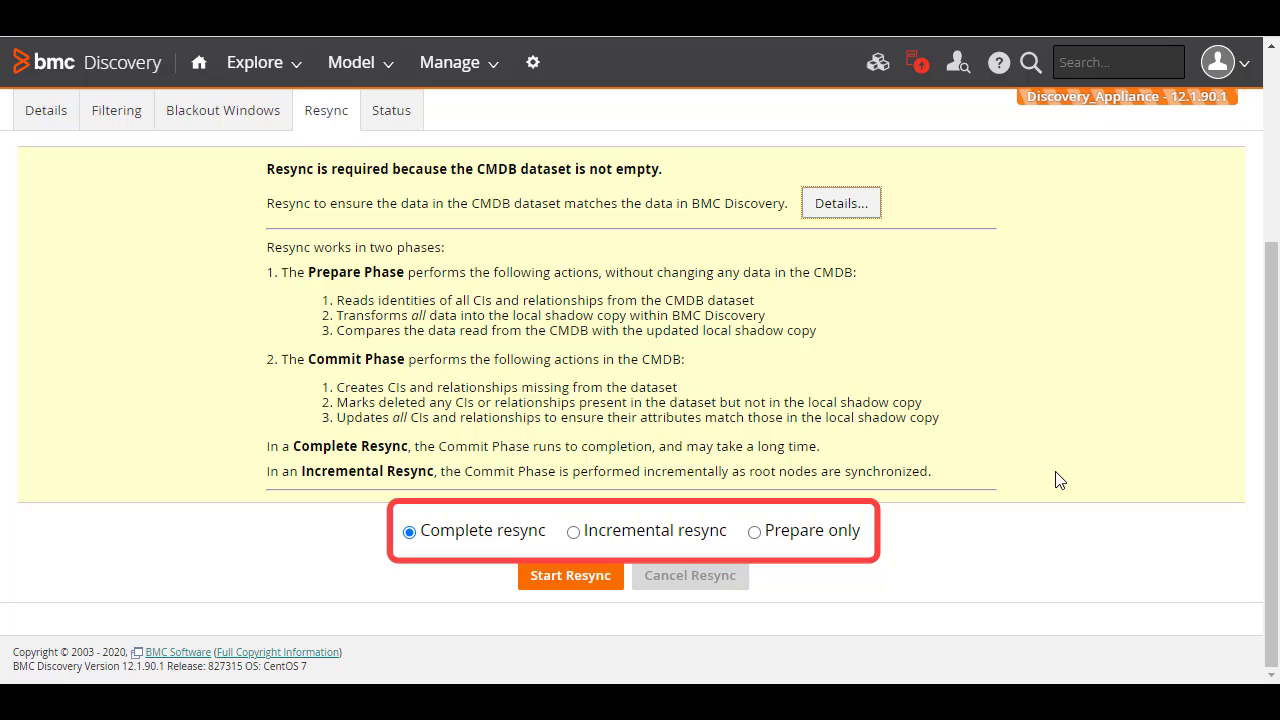
- Choose Incremental resync and start it, so CMDB Main begins reading the dataset
{"action": "left_click", "coordinate": [573, 532]}
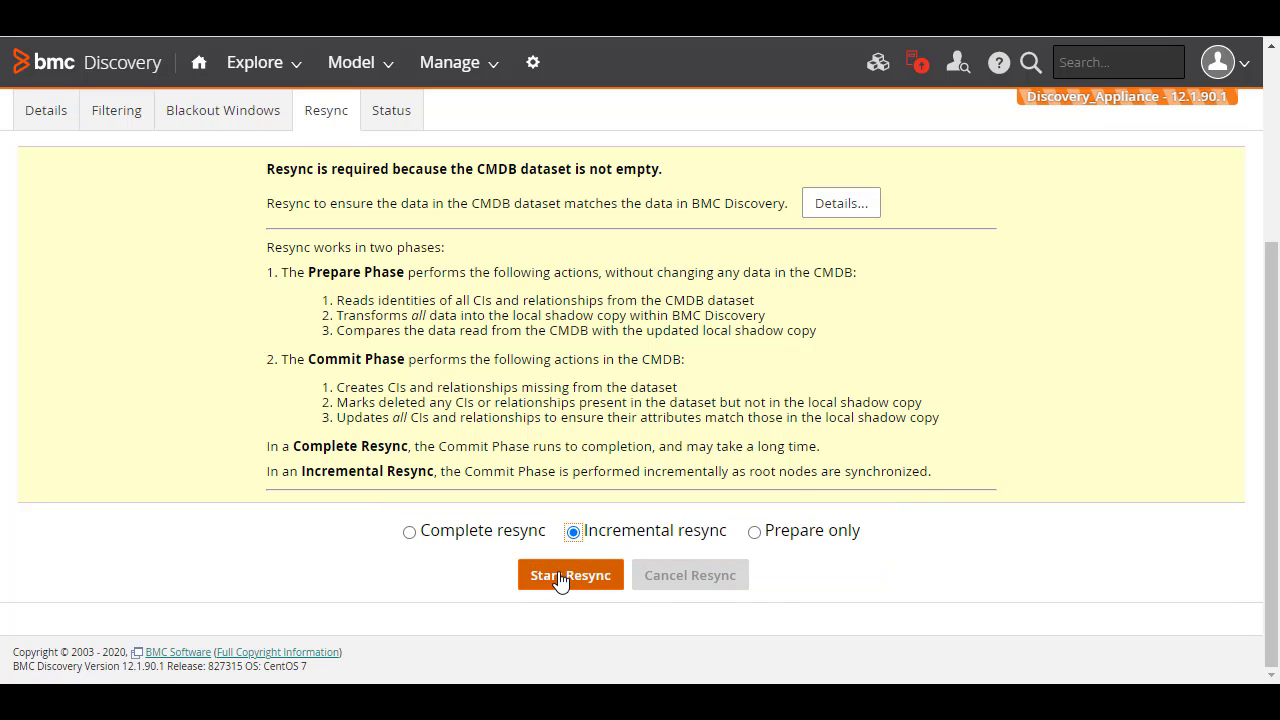
{"action": "left_click", "coordinate": [560, 578]}
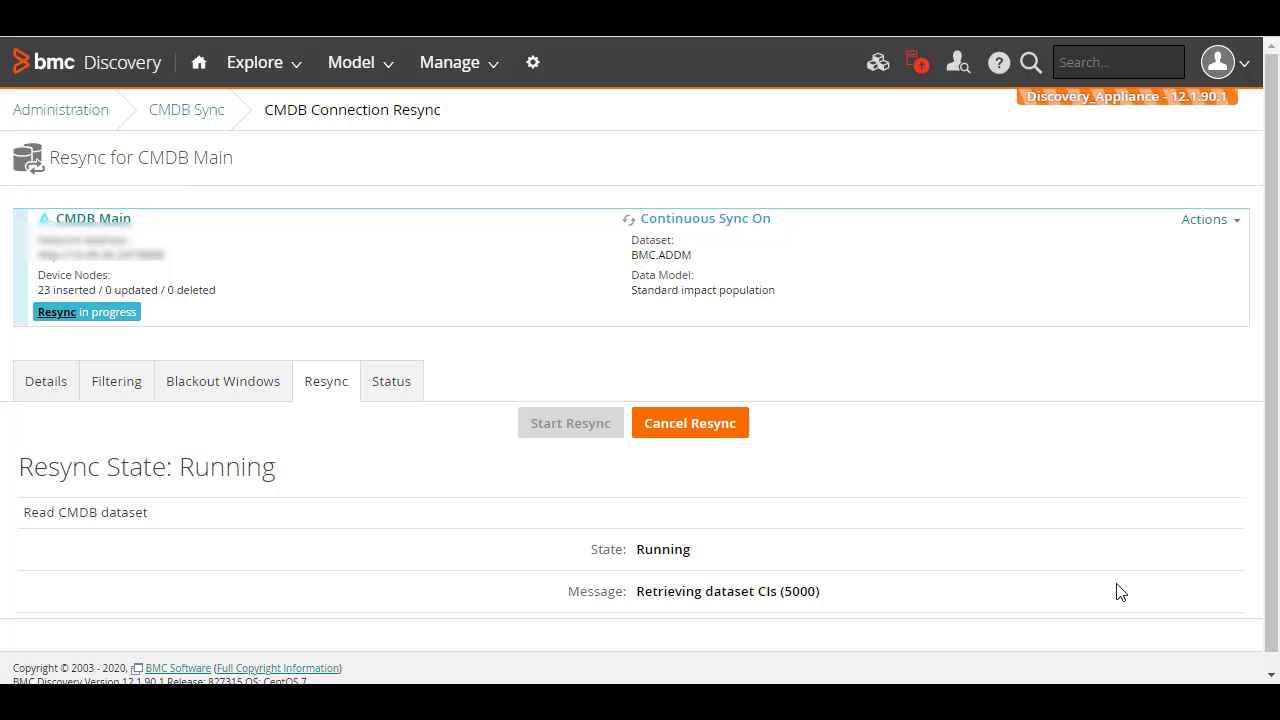
{"action": "scroll", "coordinate": [1120, 591], "scroll_direction": "down", "scroll_amount": 1}
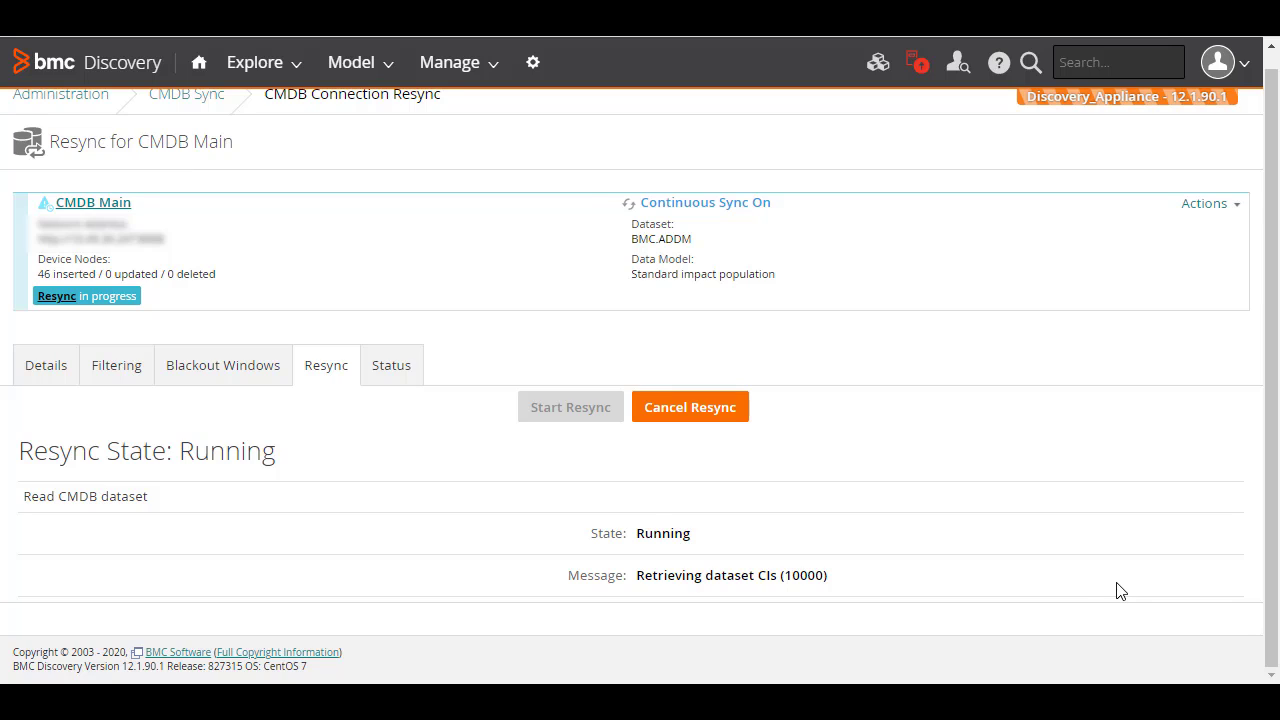
- Cancel the running resync, then resume it until it completes with 54 device nodes
{"action": "left_click", "coordinate": [699, 408]}
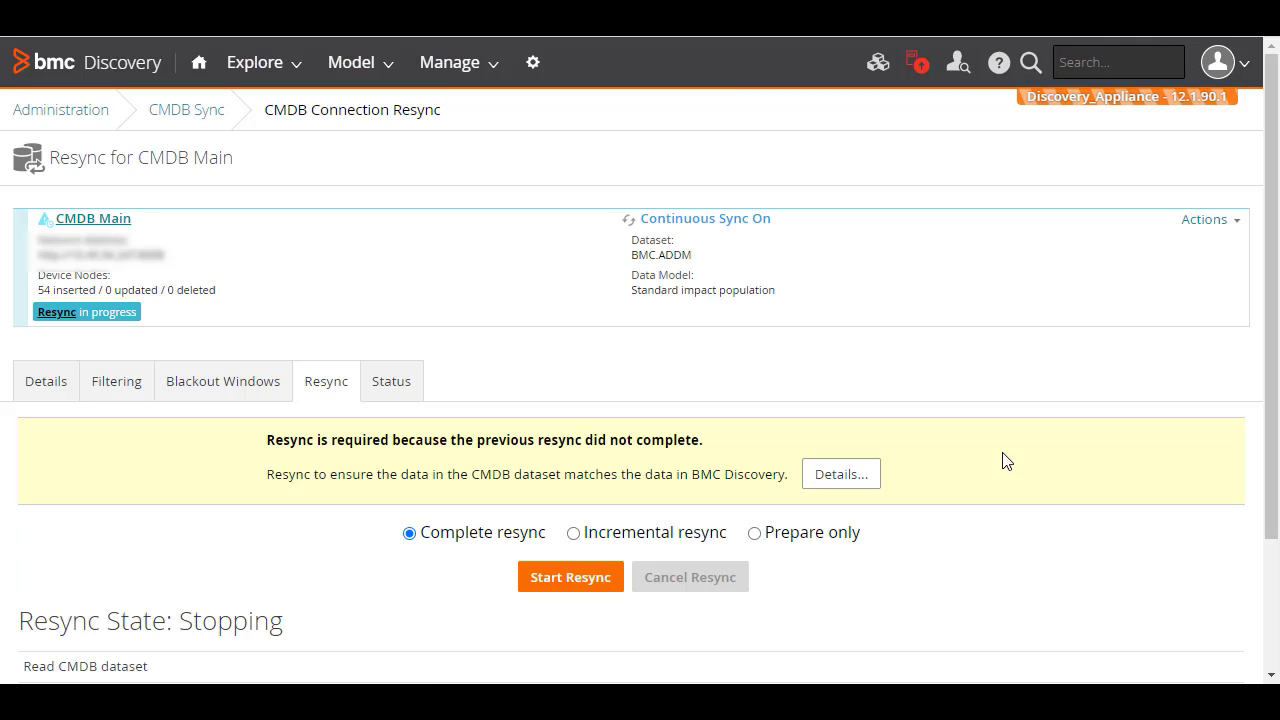
{"action": "scroll", "coordinate": [1006, 461], "scroll_direction": "down", "scroll_amount": 1}
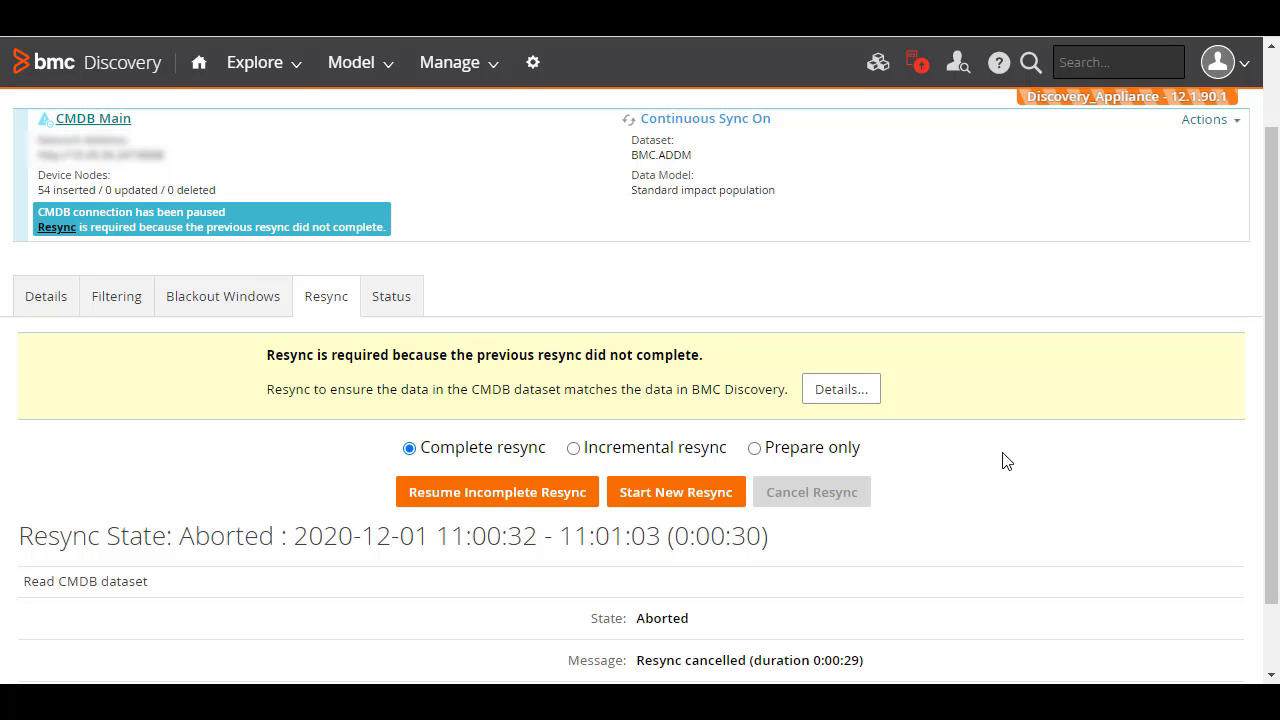
{"action": "scroll", "coordinate": [1006, 461], "scroll_direction": "down", "scroll_amount": 1}
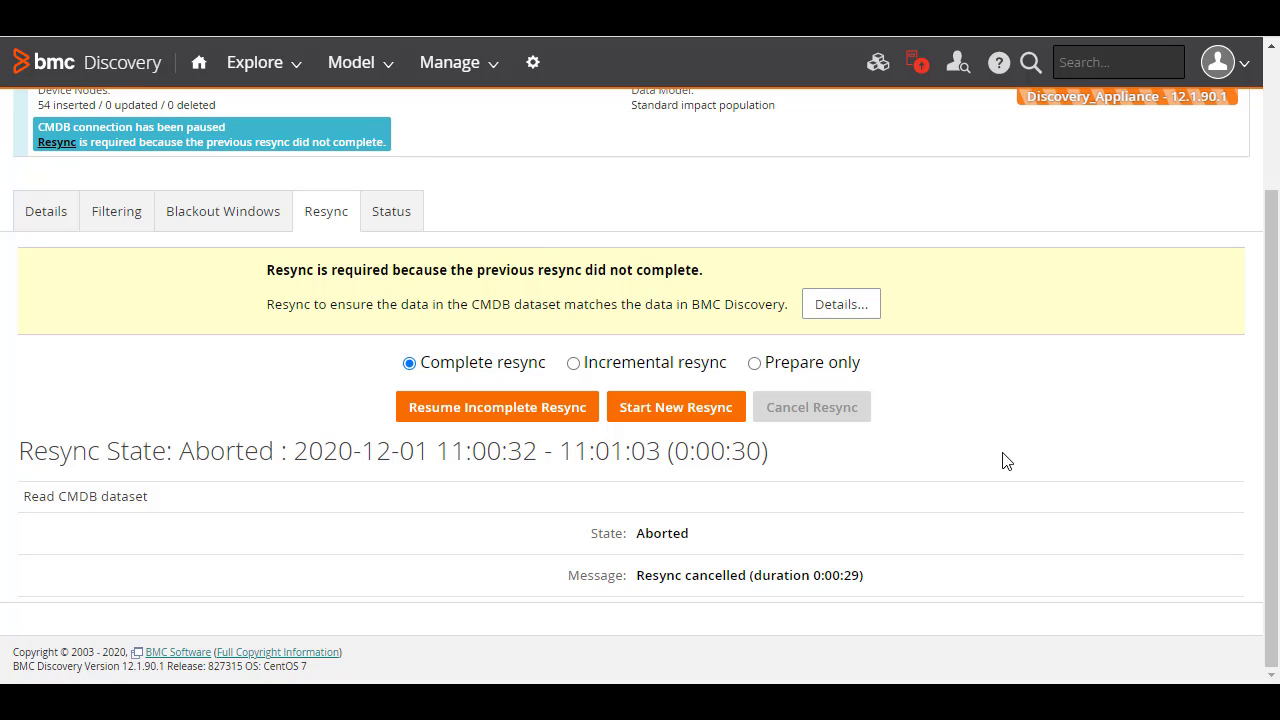
{"action": "left_click", "coordinate": [538, 410]}
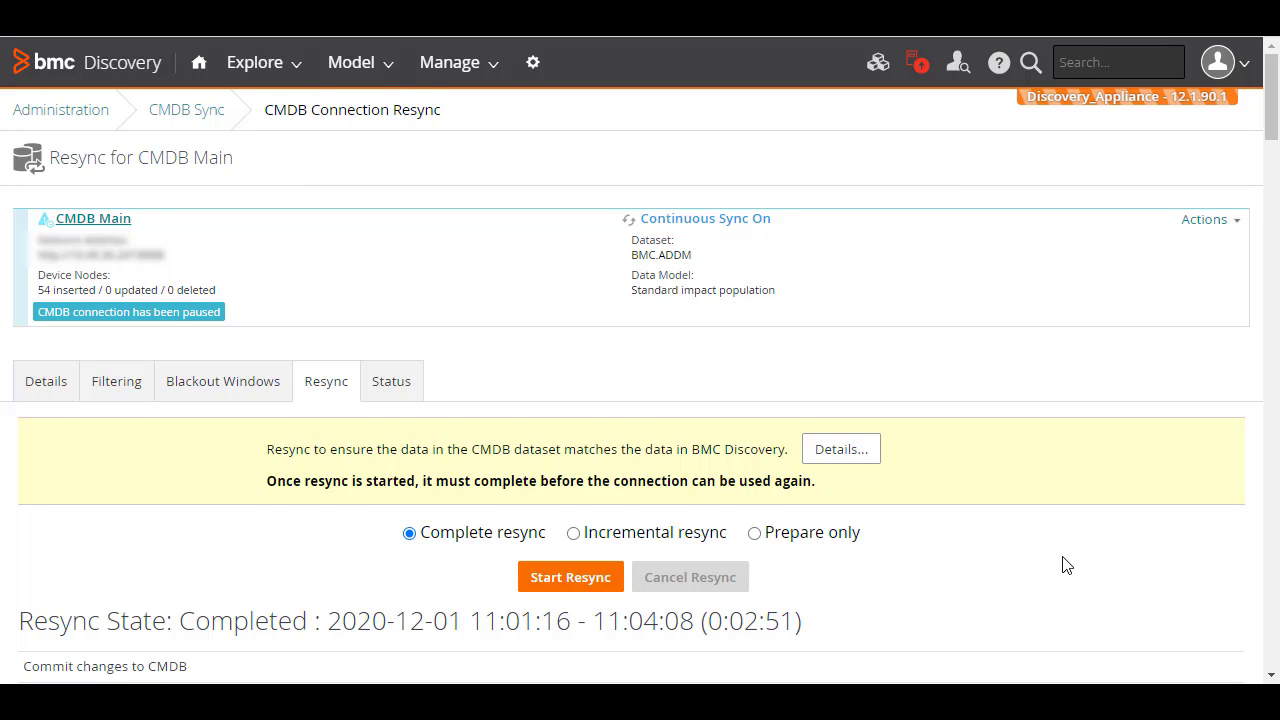
- Choose Resume Sync from the Actions menu so CMDB Main reports okay
{"action": "scroll", "coordinate": [1067, 565], "scroll_direction": "down", "scroll_amount": 1}
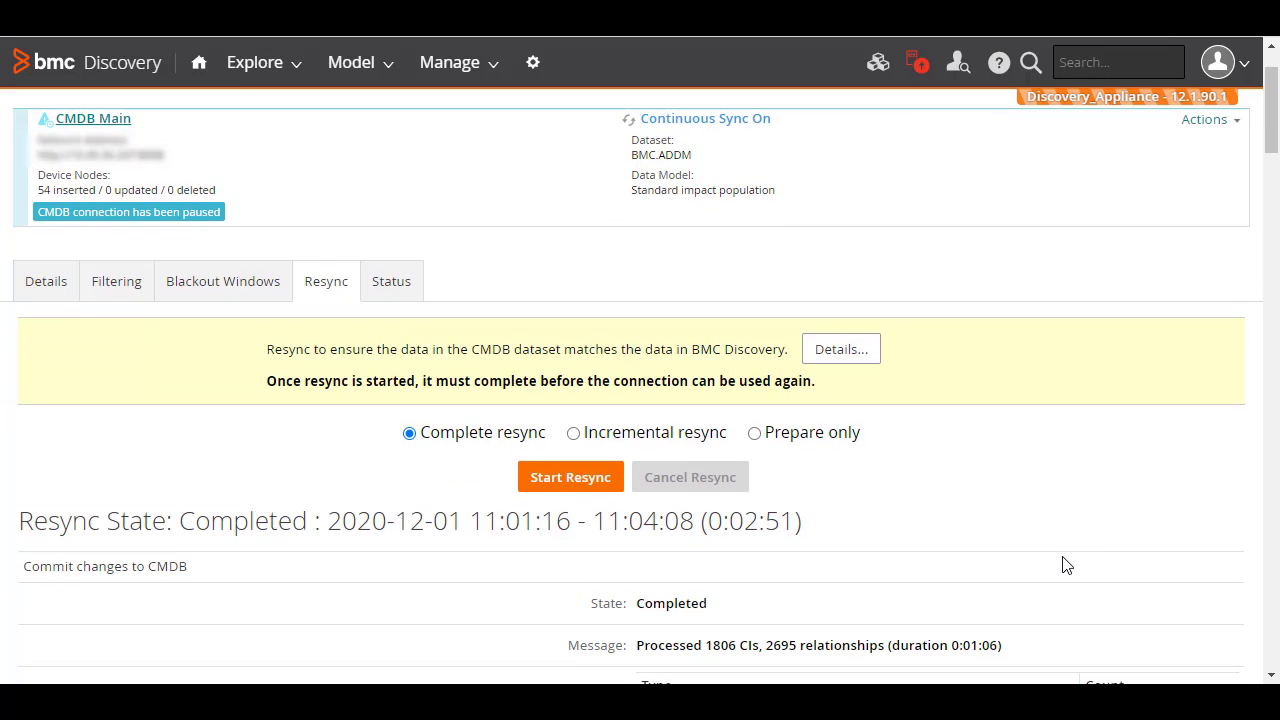
{"action": "left_click", "coordinate": [1238, 128]}
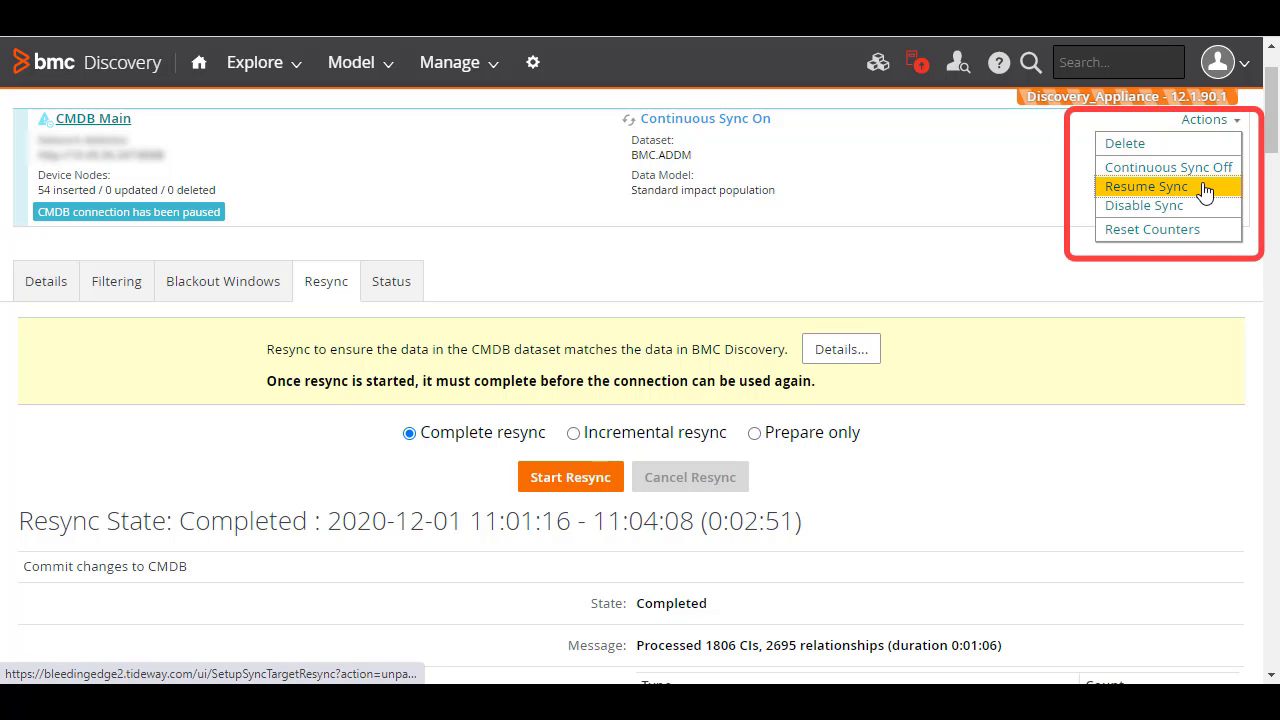
{"action": "left_click", "coordinate": [1146, 187]}
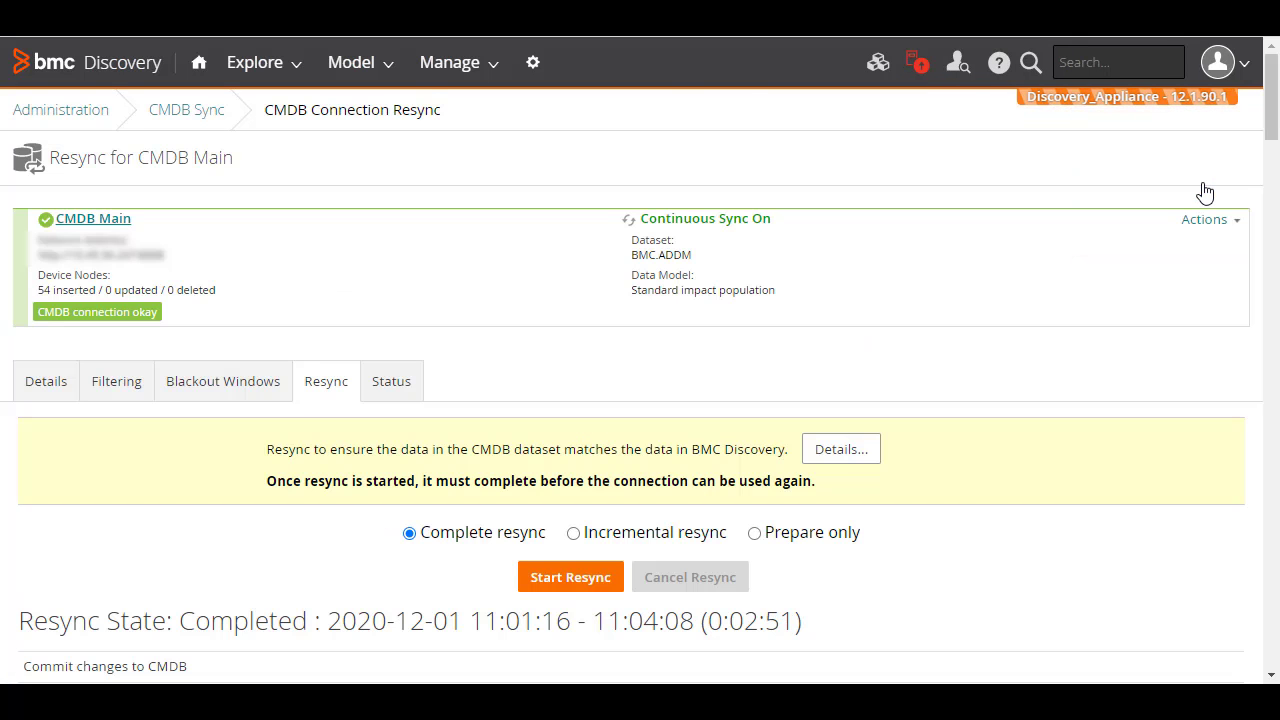